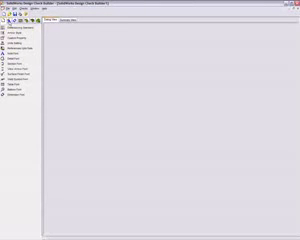
Browse the check categories, then return to the full list of drawing checks
left_click(9, 21)
left_click(15, 21)
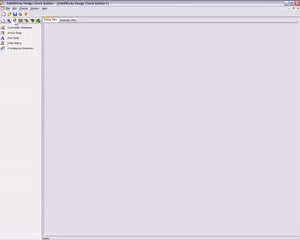
left_click(21, 21)
left_click(27, 21)
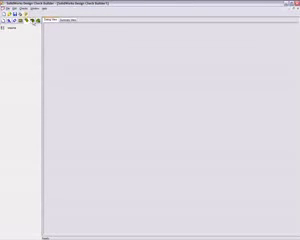
left_click(33, 21)
left_click(39, 21)
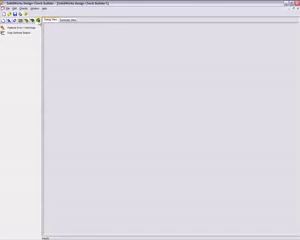
left_click(8, 20)
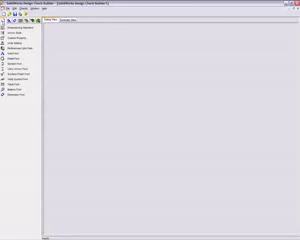
Add a Note Font check testing point size instead of style, plus a Section Font check
left_click(20, 81)
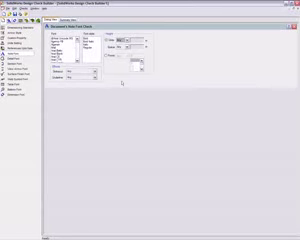
left_click(107, 40)
left_click(107, 56)
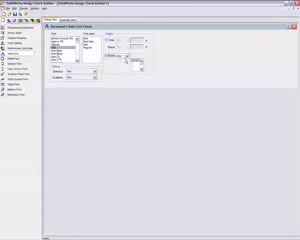
left_click(127, 56)
left_click(122, 68)
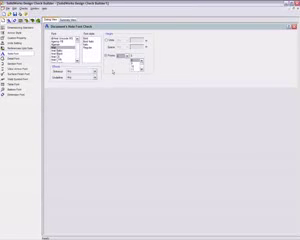
left_click(20, 58)
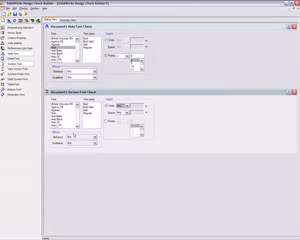
left_click(5, 6)
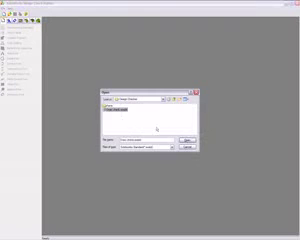
Select the saved design check file in the Open dialog and open it
left_click(185, 141)
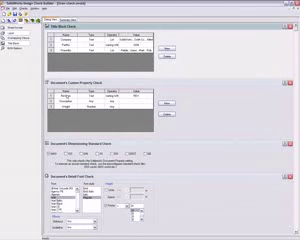
scroll(118, 131, "down", 1)
scroll(118, 131, "down", 3)
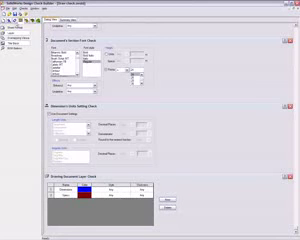
Review the saved file's Overlapping Dimension and BOM Balloon check settings
left_click(5, 7)
scroll(150, 130, "down", 2)
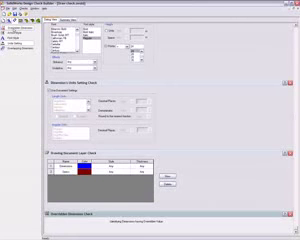
left_click(24, 47)
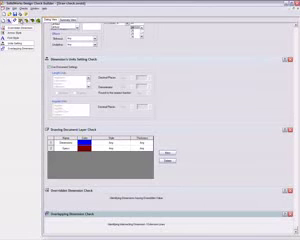
scroll(20, 40, "down", 3)
left_click(14, 48)
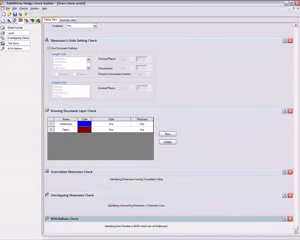
left_click(6, 8)
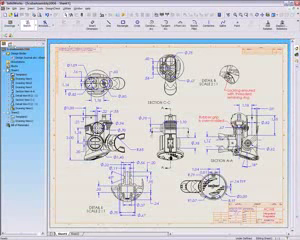
Run the saved check file against the assembly drawing to get pass/fail results
left_click(115, 113)
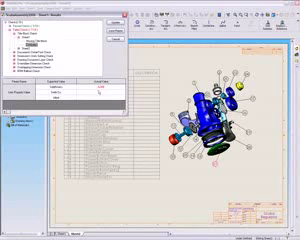
Step through the Title Block Check rules, then select the Overridden Dimension Check
key("Down")
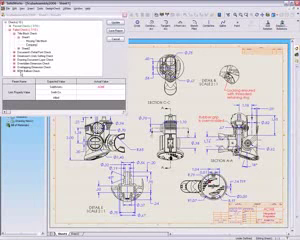
left_click(40, 42)
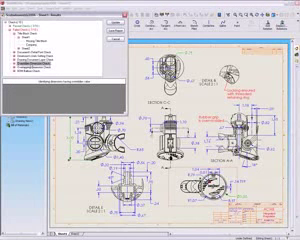
List the failing overridden dimensions, inspect the first, then view DWG Balloon Check failures
double_click(40, 59)
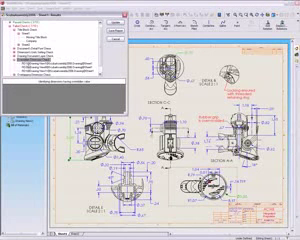
left_click(60, 63)
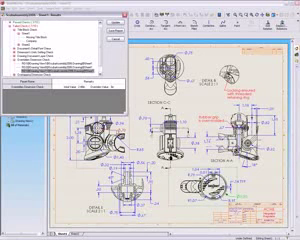
scroll(24, 16, "down", 1)
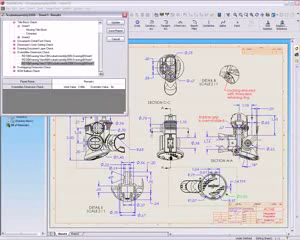
left_click(22, 71)
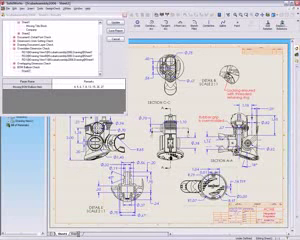
Show the unballooned BOM items on the sheet, then start a Save Report with an option ticked
left_click(23, 45)
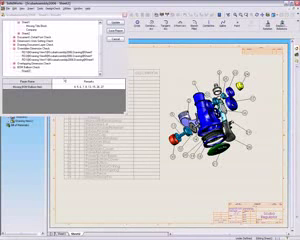
left_click(27, 9)
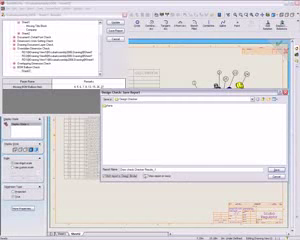
left_click(147, 176)
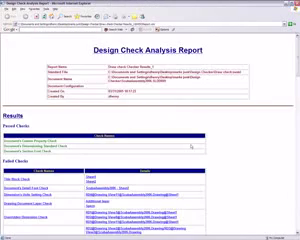
scroll(180, 100, "down", 5)
scroll(180, 100, "down", 4)
scroll(180, 105, "down", 5)
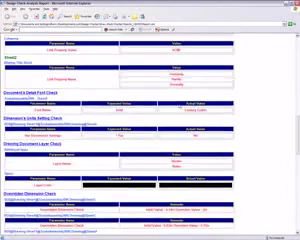
scroll(180, 105, "down", 5)
scroll(180, 105, "down", 5)
scroll(180, 105, "down", 3)
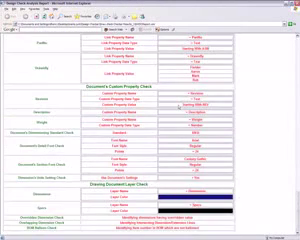